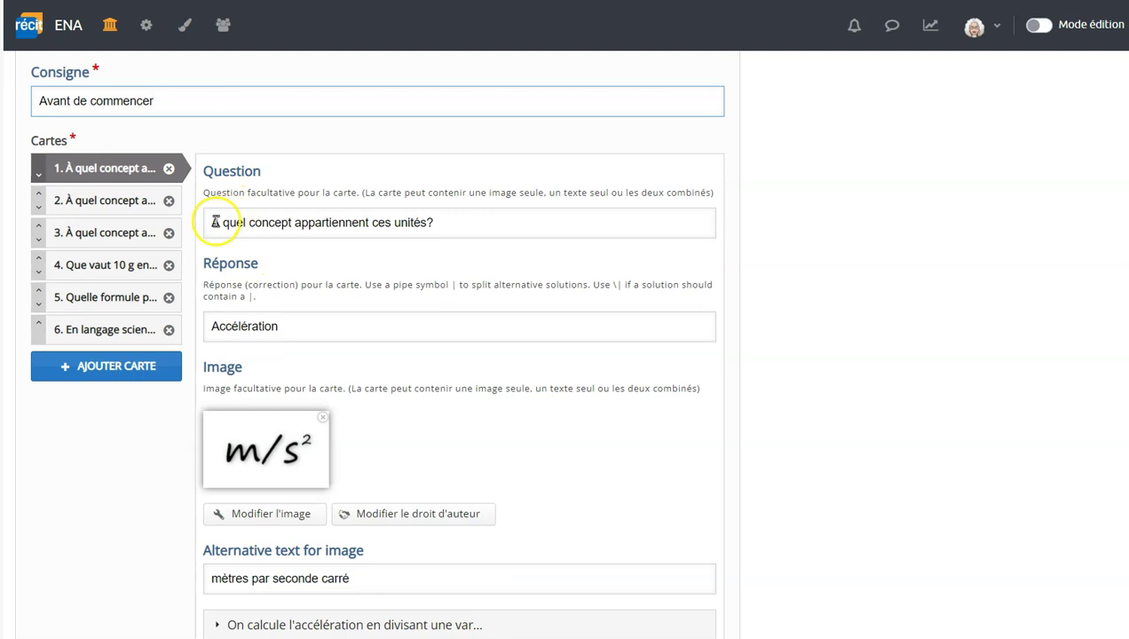
Step: Examine the first flashcard's question, answer, image, copyright and alternative text settings, leaving its image unchanged
{"action": "left_click", "coordinate": [324, 329]}
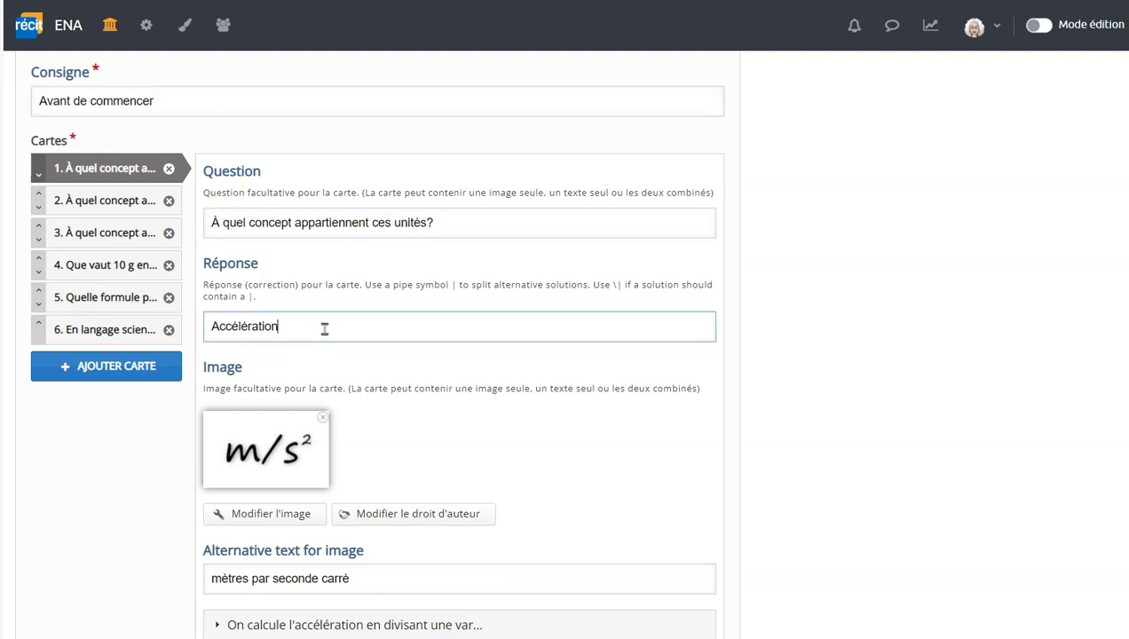
{"action": "scroll", "coordinate": [324, 329], "scroll_direction": "down", "scroll_amount": 1}
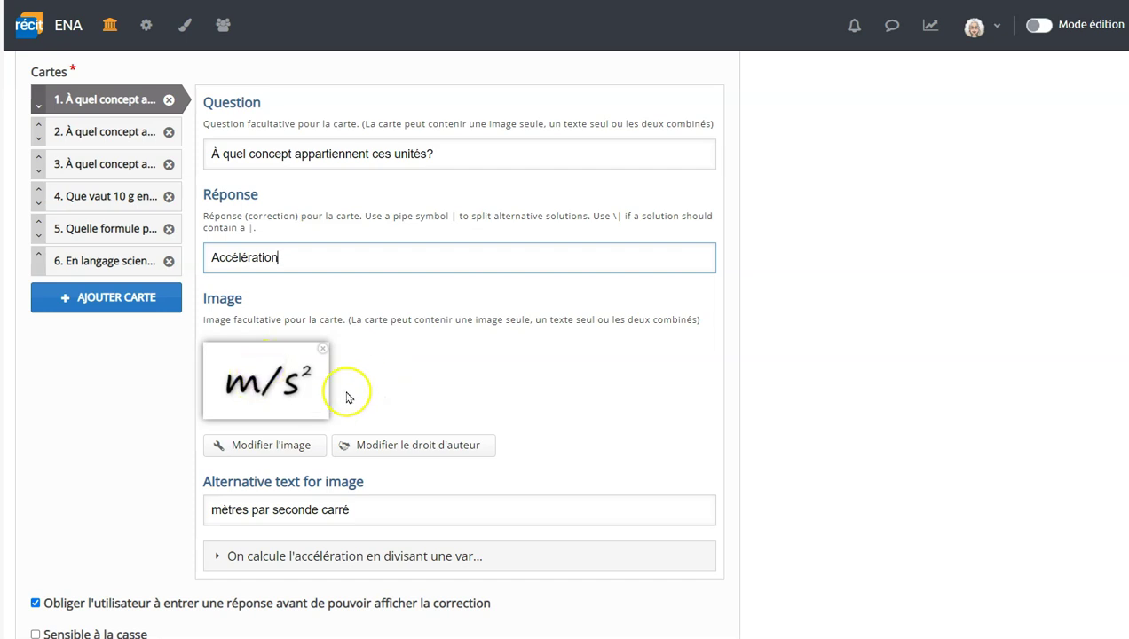
{"action": "left_click", "coordinate": [275, 392]}
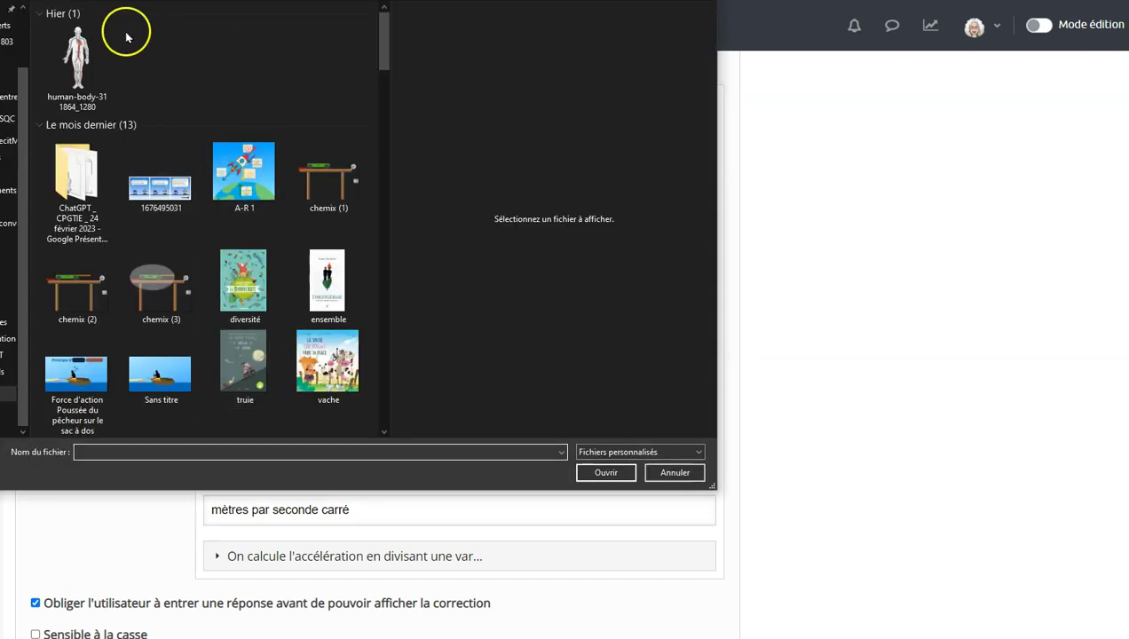
{"action": "left_click", "coordinate": [677, 472]}
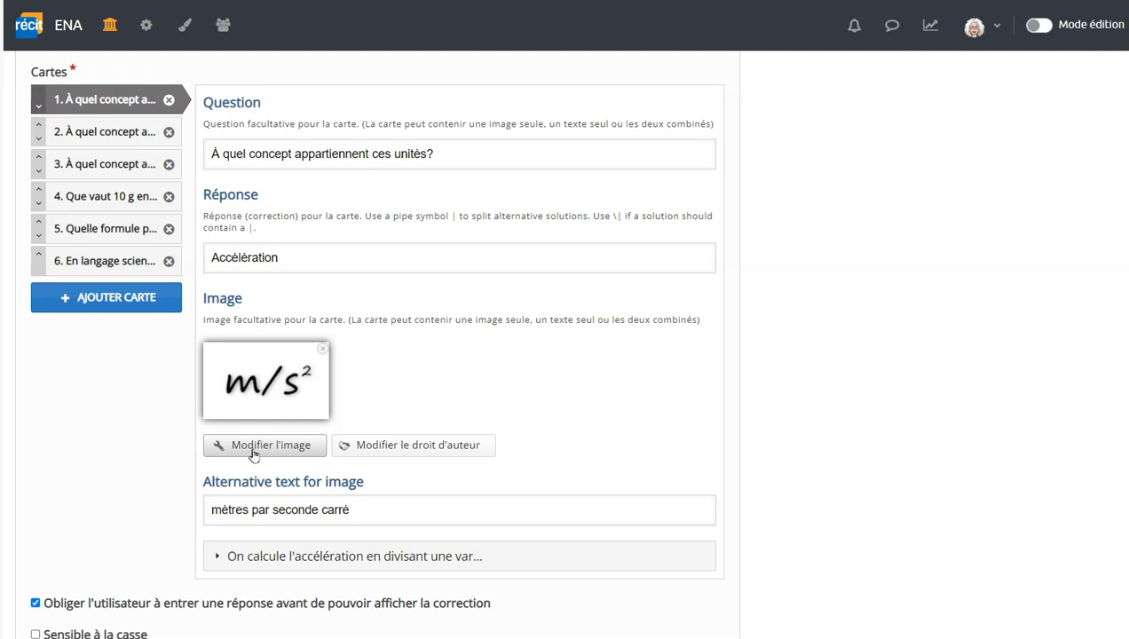
{"action": "left_click", "coordinate": [424, 447]}
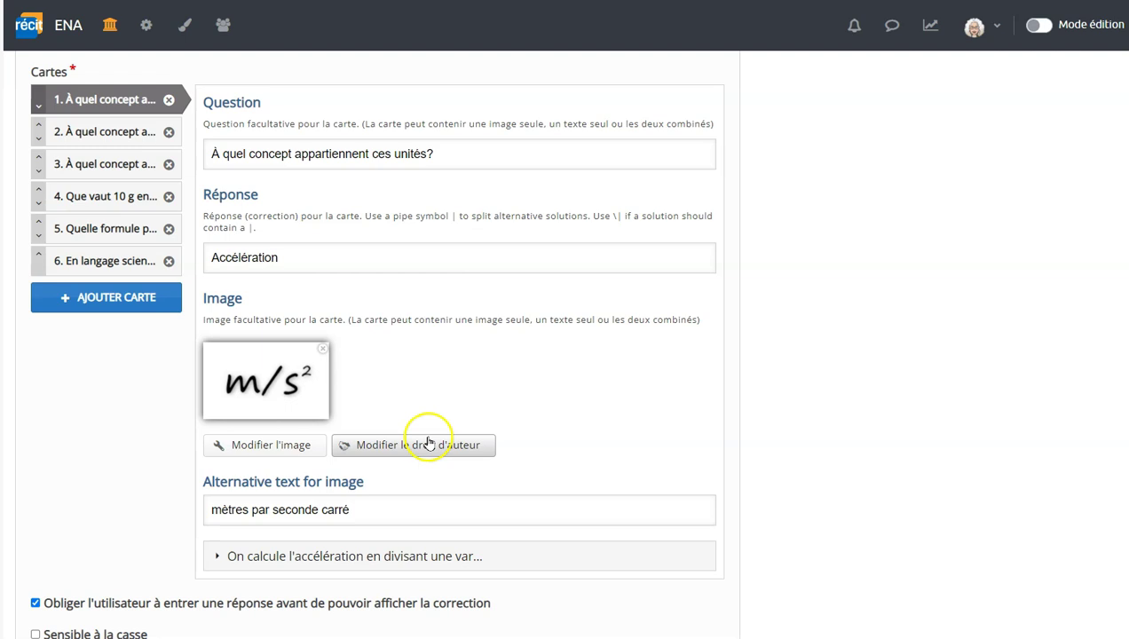
{"action": "left_click", "coordinate": [209, 508]}
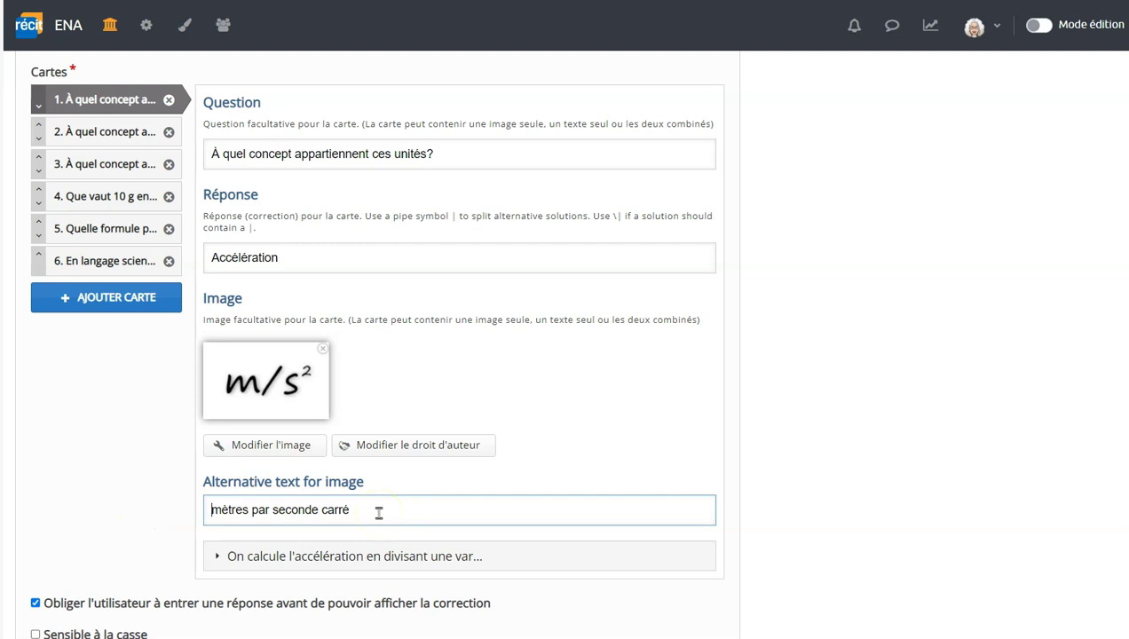
Step: Expand the first card's hint text and review the answer, case-sensitivity and randomization options for the card set
{"action": "scroll", "coordinate": [381, 516], "scroll_direction": "down", "scroll_amount": 3}
{"action": "left_click", "coordinate": [213, 417]}
{"action": "left_click", "coordinate": [247, 484]}
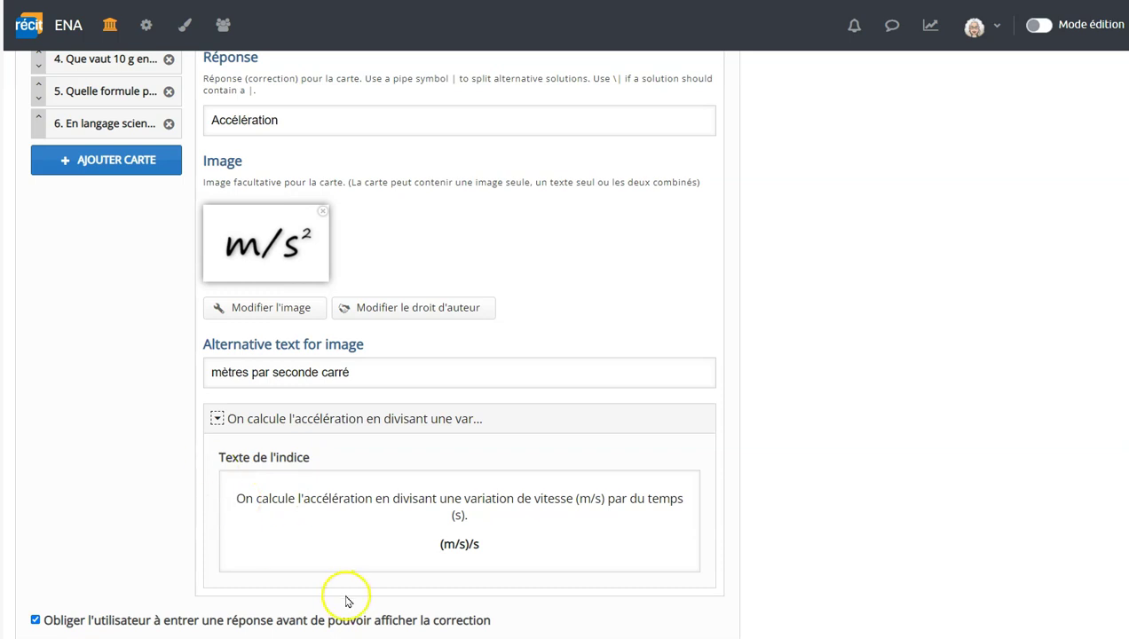
{"action": "scroll", "coordinate": [347, 597], "scroll_direction": "down", "scroll_amount": 4}
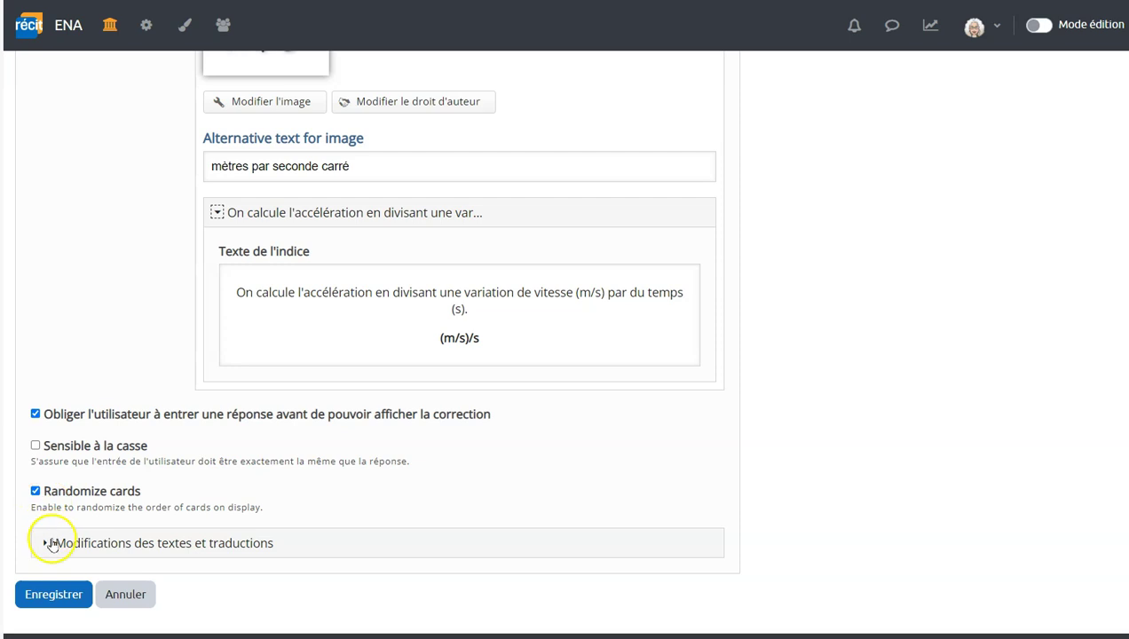
Step: Add a seventh card to the flashcards, leave its fields blank and save the content
{"action": "scroll", "coordinate": [310, 523], "scroll_direction": "up", "scroll_amount": 6}
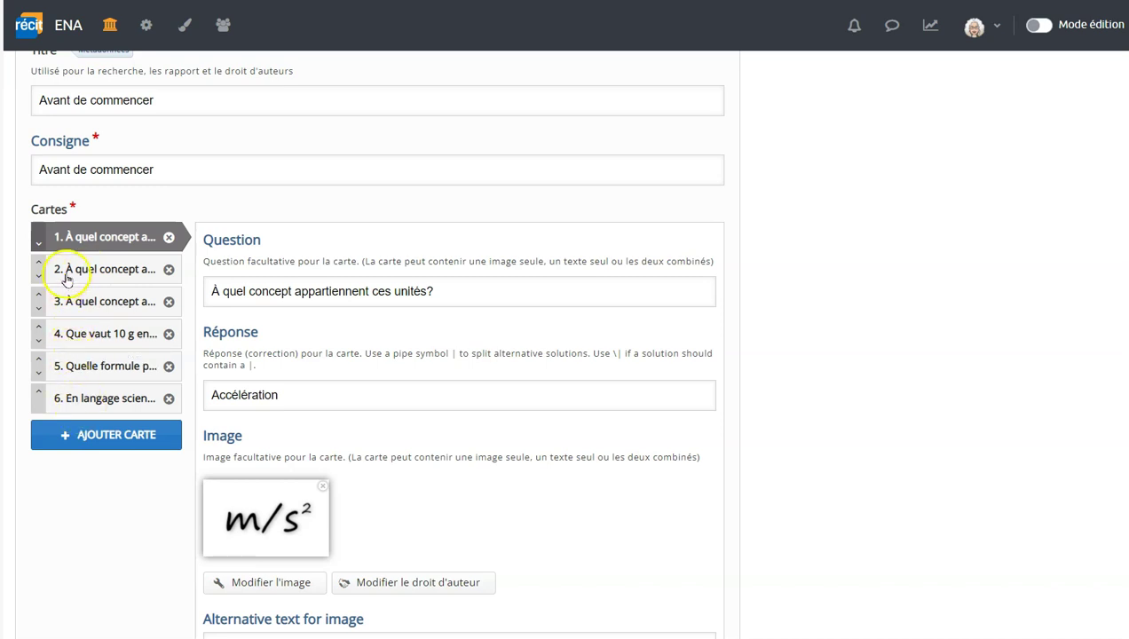
{"action": "left_click", "coordinate": [105, 436]}
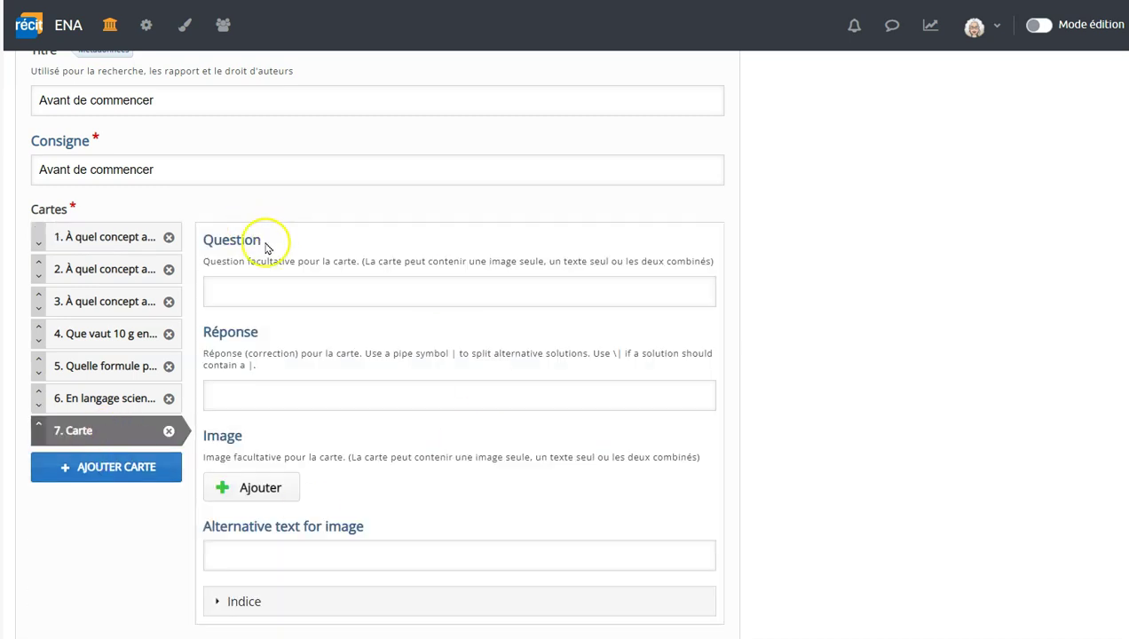
{"action": "left_click", "coordinate": [248, 290]}
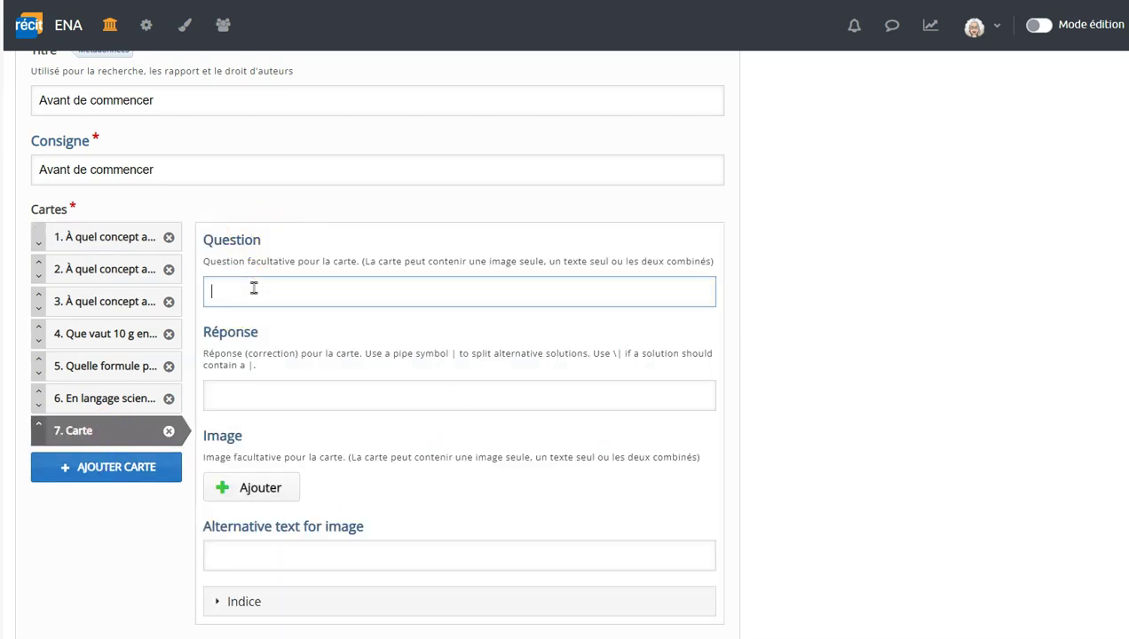
{"action": "left_click", "coordinate": [251, 400]}
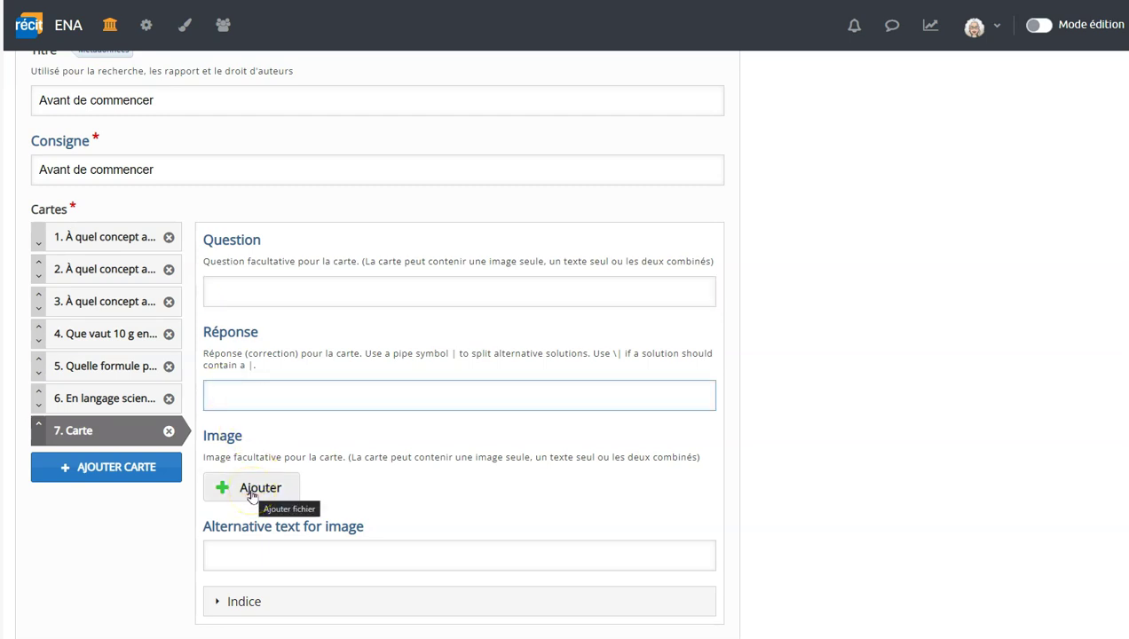
{"action": "scroll", "coordinate": [251, 494], "scroll_direction": "down", "scroll_amount": 1}
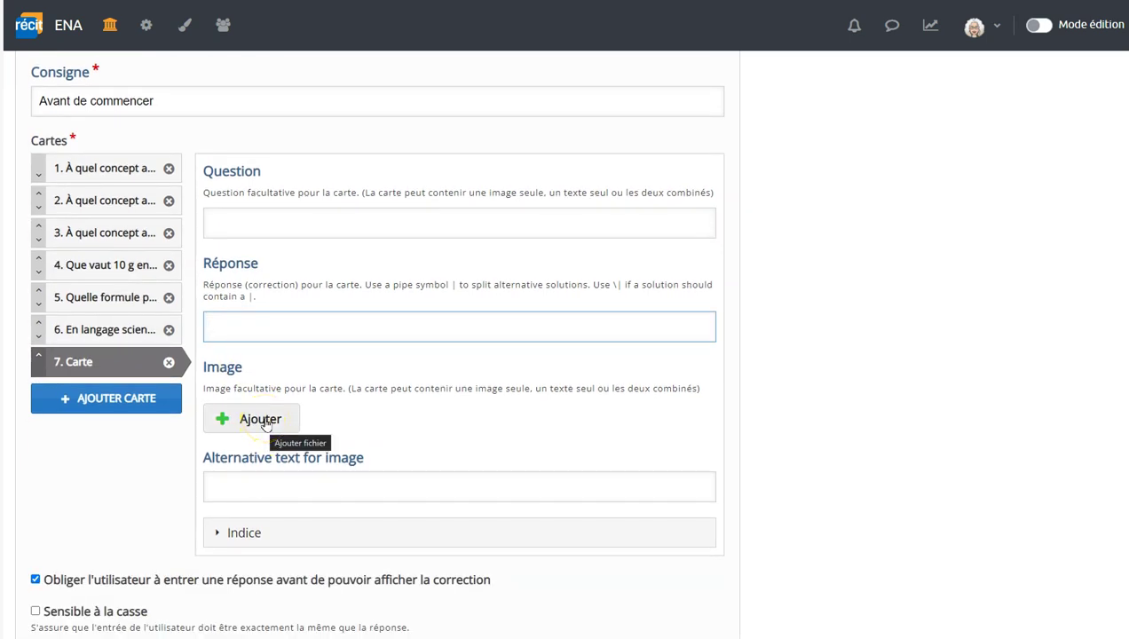
{"action": "scroll", "coordinate": [244, 488], "scroll_direction": "down", "scroll_amount": 4}
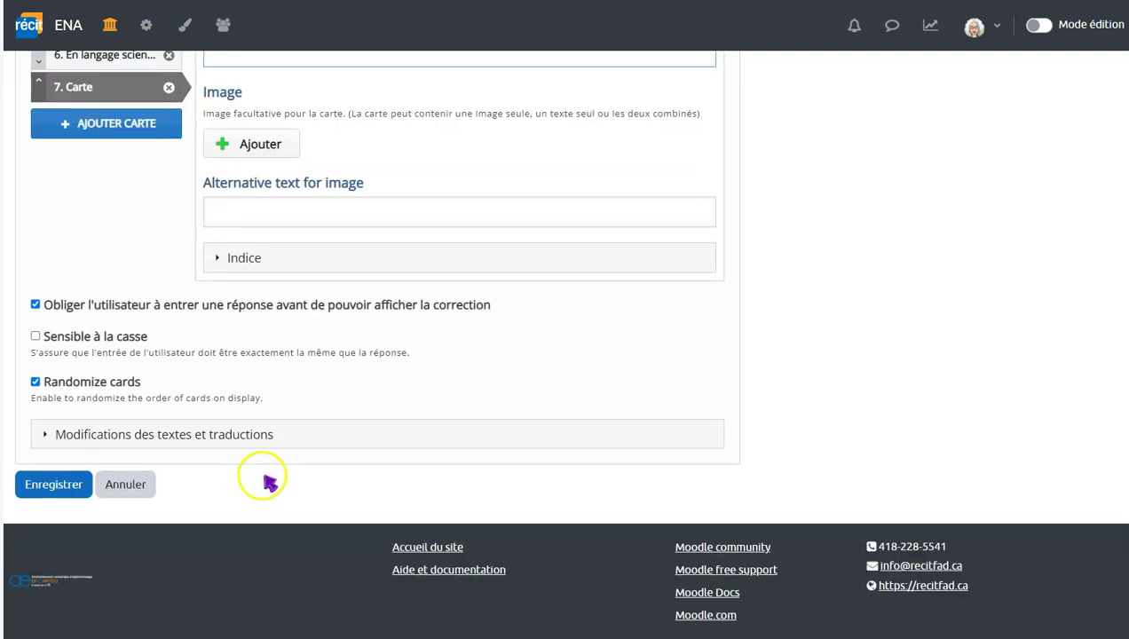
{"action": "scroll", "coordinate": [111, 306], "scroll_direction": "up", "scroll_amount": 3}
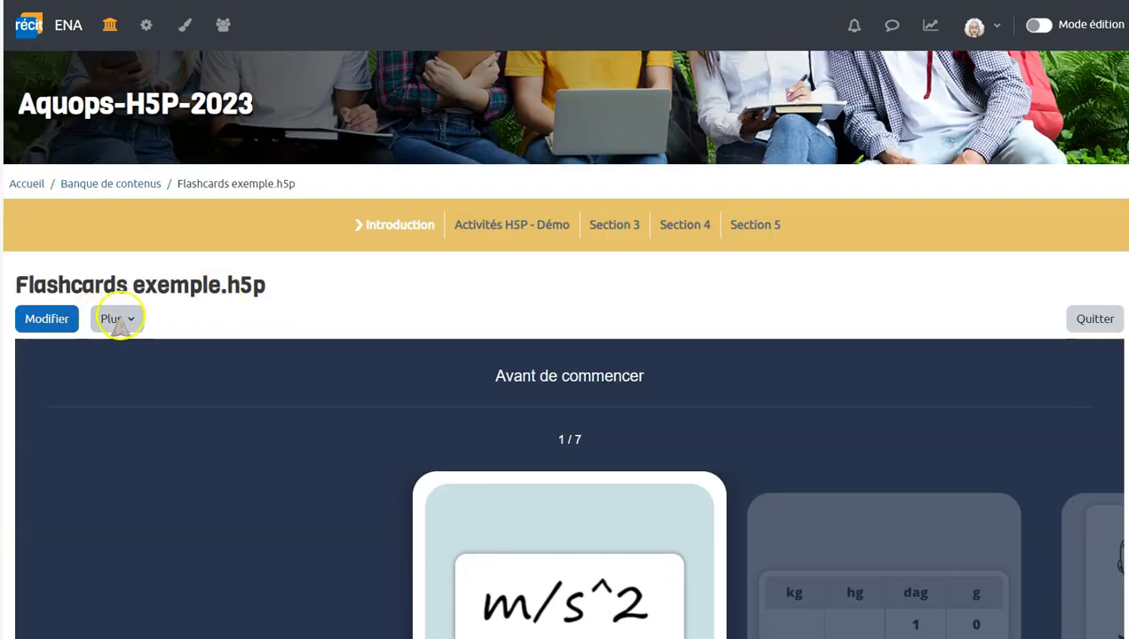
Step: In the flashcards preview, submit "ff" as the answer to the m/s^2 card
{"action": "scroll", "coordinate": [713, 327], "scroll_direction": "down", "scroll_amount": 3}
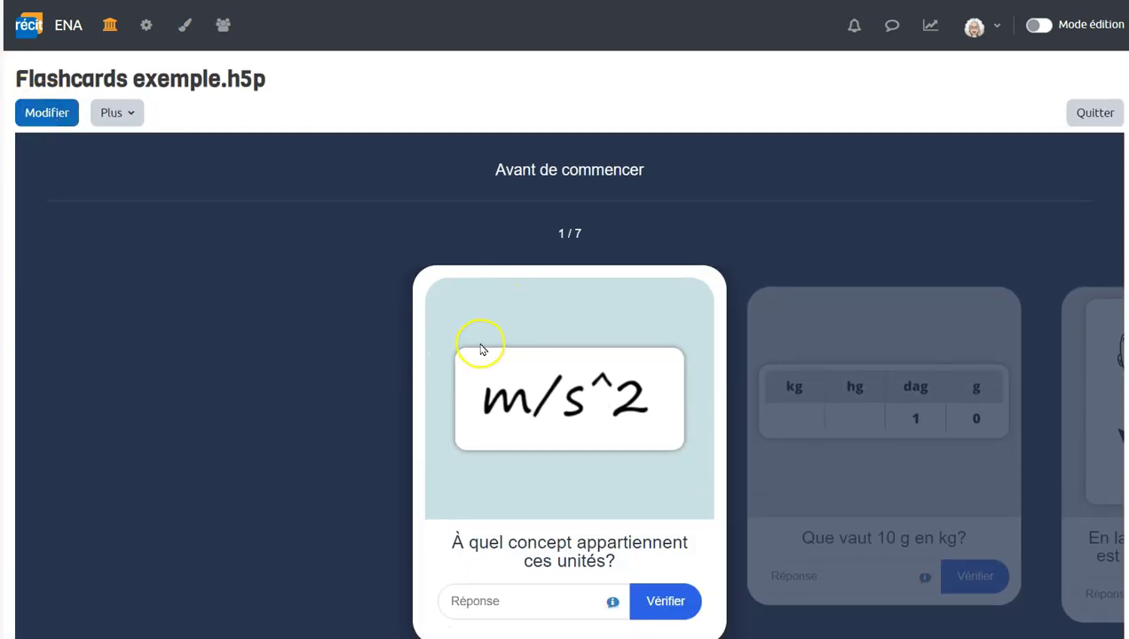
{"action": "scroll", "coordinate": [480, 339], "scroll_direction": "down", "scroll_amount": 2}
{"action": "left_click", "coordinate": [509, 467]}
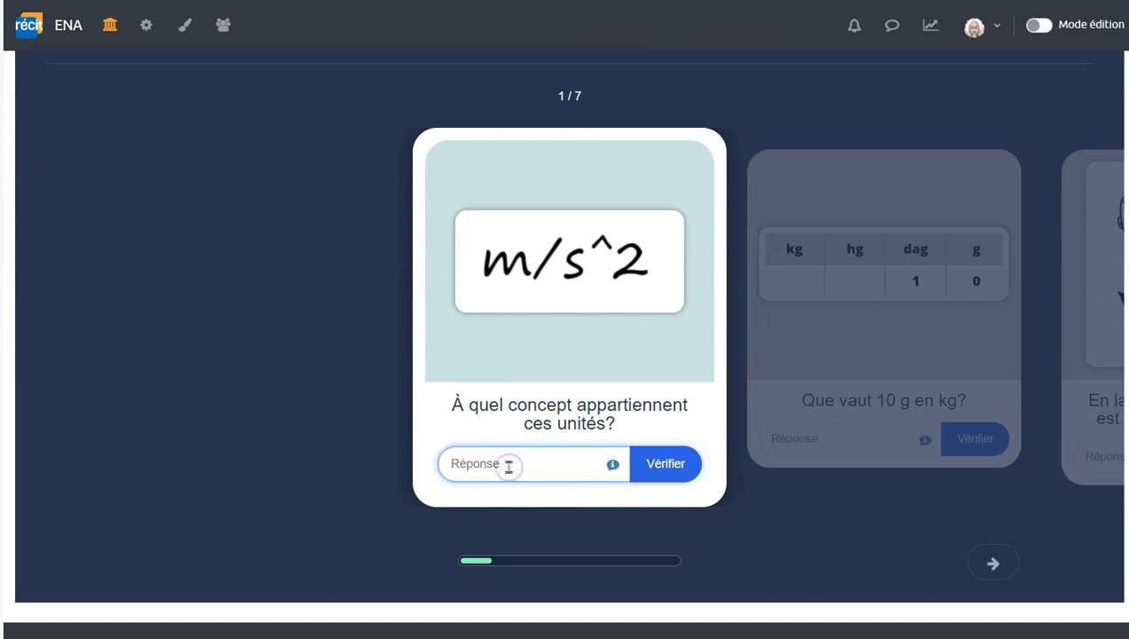
{"action": "type", "text": "ff"}
{"action": "key", "text": "Return"}
Step: Submit "0,010" as the answer to the card "Que vaut 10 g en kg?"
{"action": "left_click", "coordinate": [839, 453]}
{"action": "left_click", "coordinate": [589, 451]}
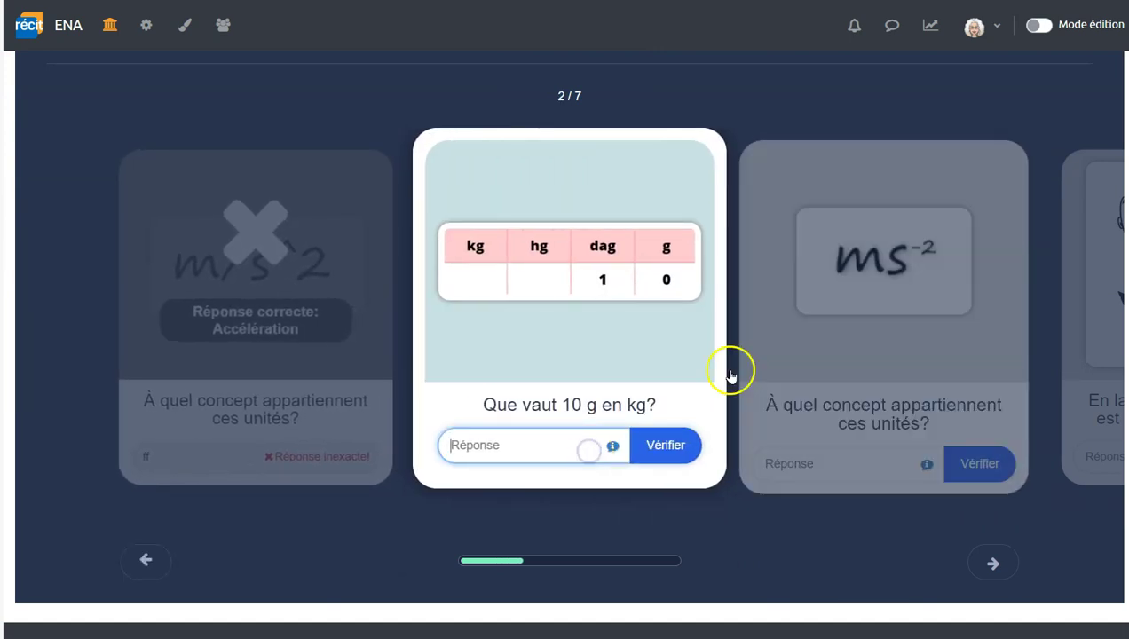
{"action": "type", "text": "0,010"}
{"action": "key", "text": "Return"}
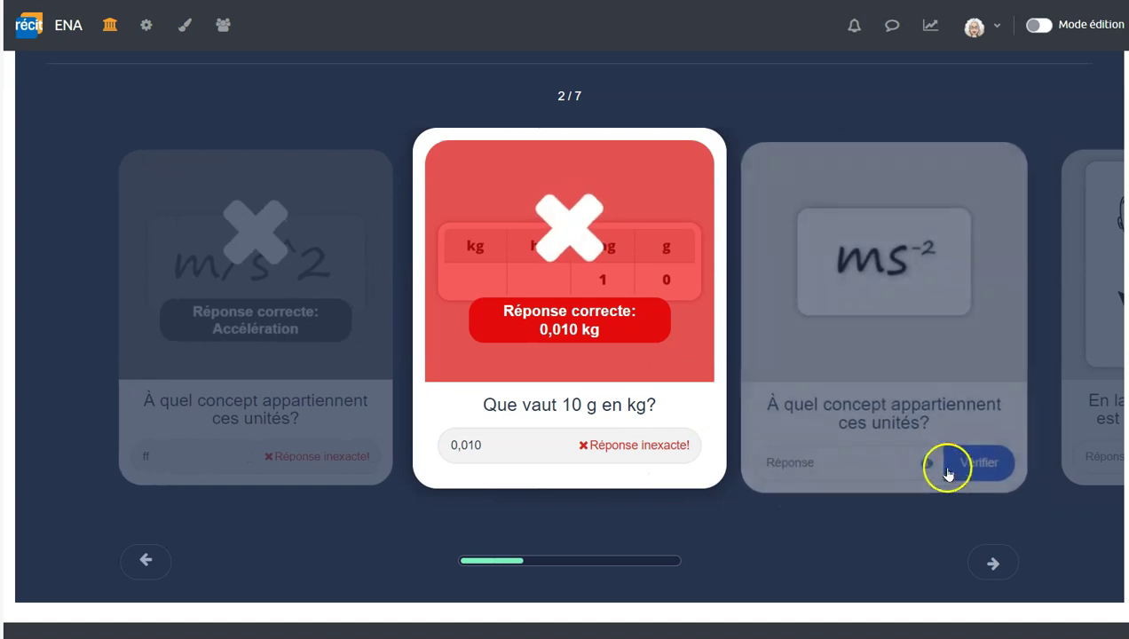
Step: Answer the ms⁻² units card with "Accélération" and check the response
{"action": "left_click", "coordinate": [967, 472]}
{"action": "left_click", "coordinate": [510, 470]}
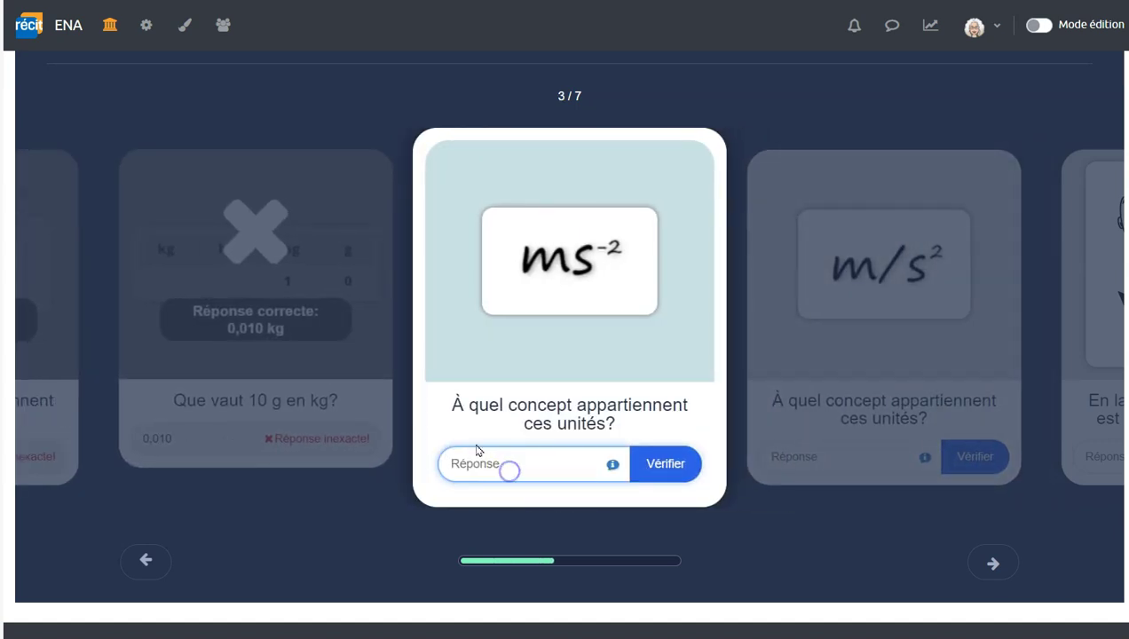
{"action": "left_click", "coordinate": [678, 461]}
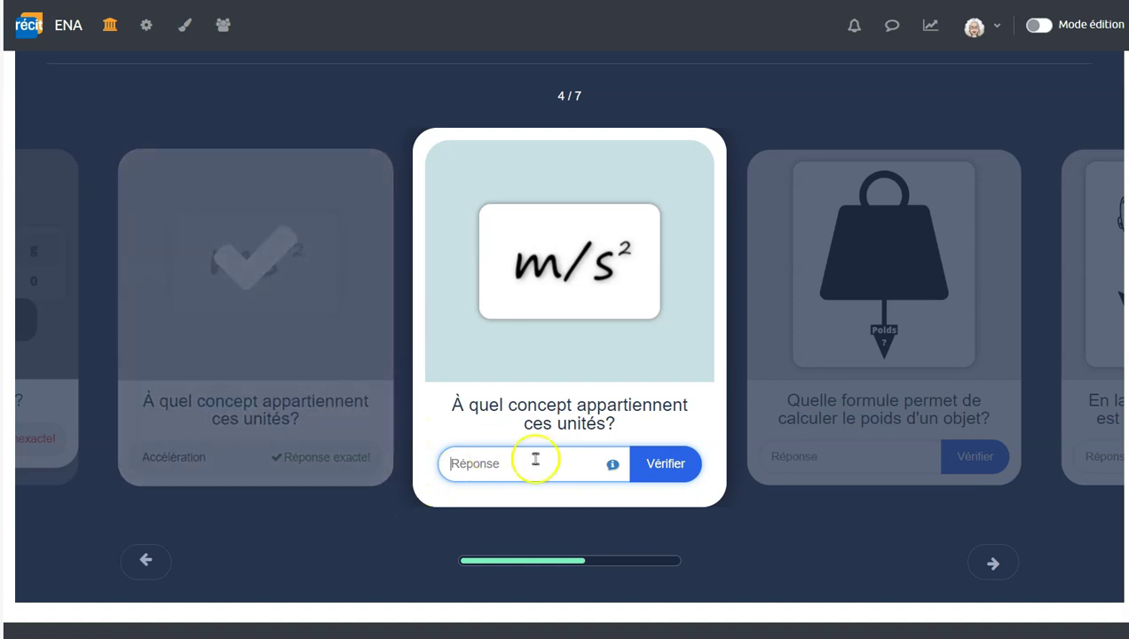
Step: Answer the m/s² units card with "Accélération" and check the response
{"action": "mouse_move", "coordinate": [612, 467]}
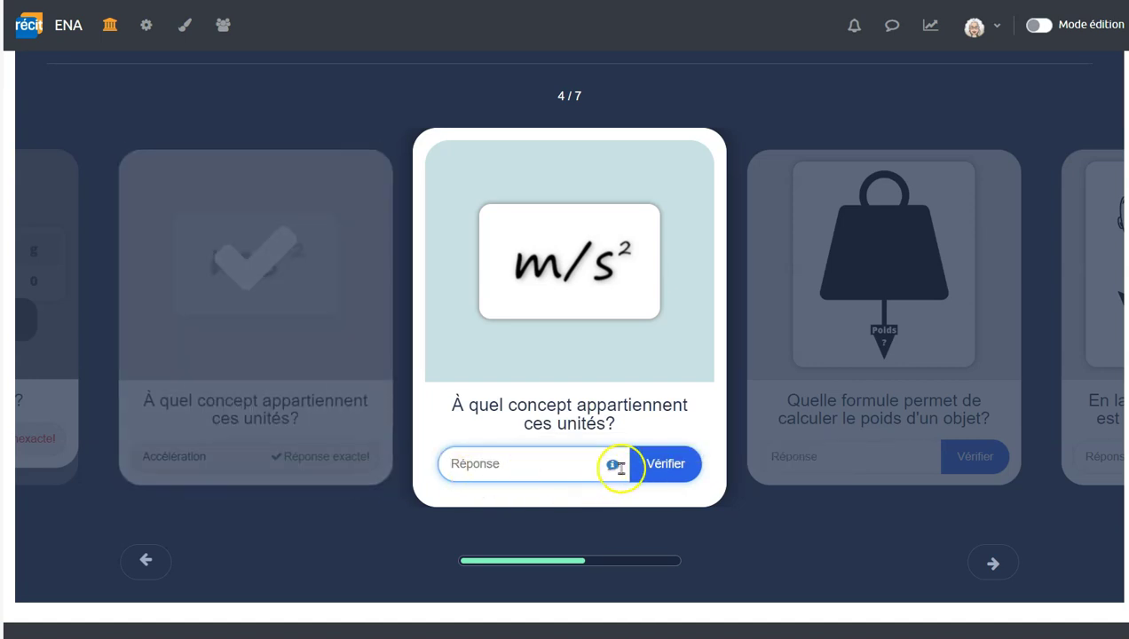
{"action": "left_click", "coordinate": [519, 462]}
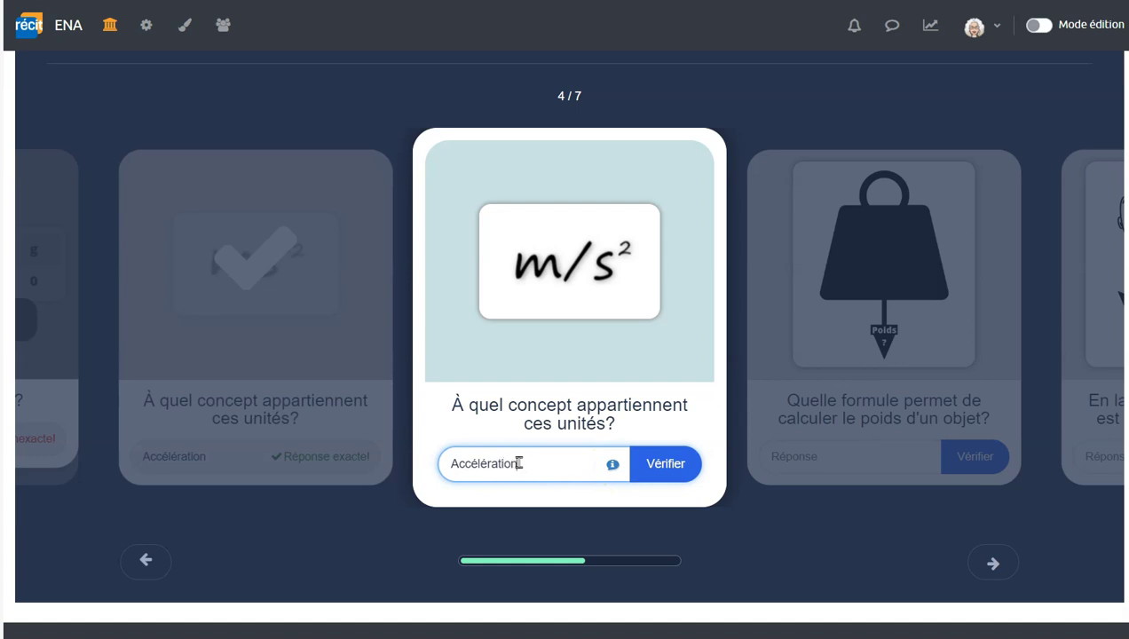
{"action": "left_click", "coordinate": [673, 467]}
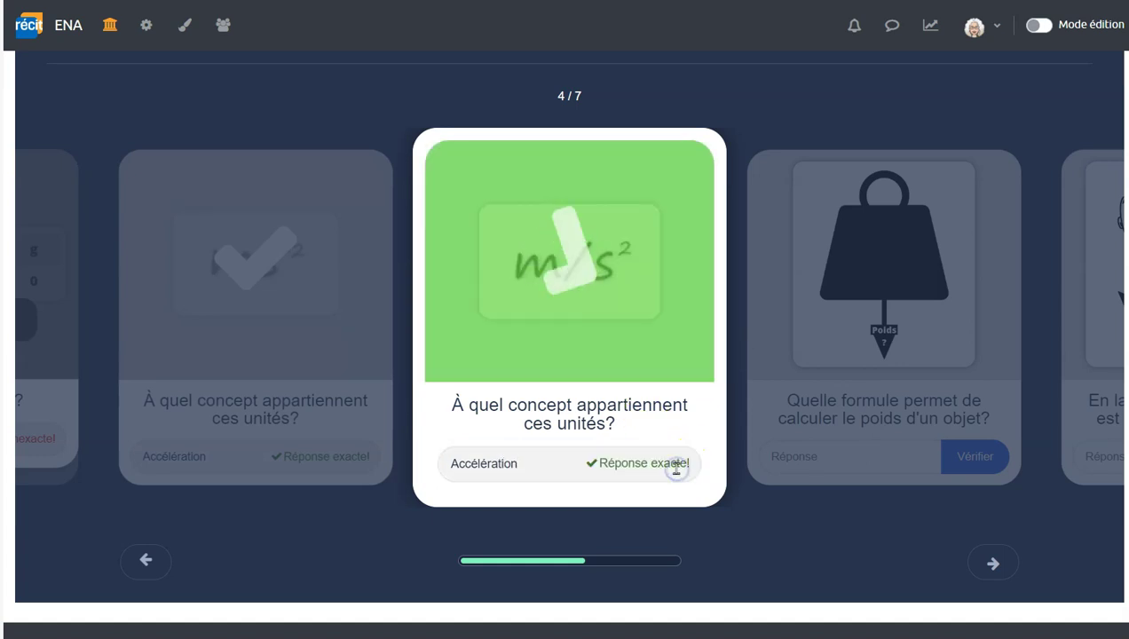
Step: Submit "rr" as the answer to the card asking which formula calculates an object's weight
{"action": "left_click", "coordinate": [980, 460]}
{"action": "left_click", "coordinate": [525, 468]}
{"action": "type", "text": "r"}
{"action": "left_click", "coordinate": [675, 460]}
Step: Check the blank sixth card without an answer and submit "r" for the card asking for the synonym of "poids"
{"action": "left_click", "coordinate": [900, 418]}
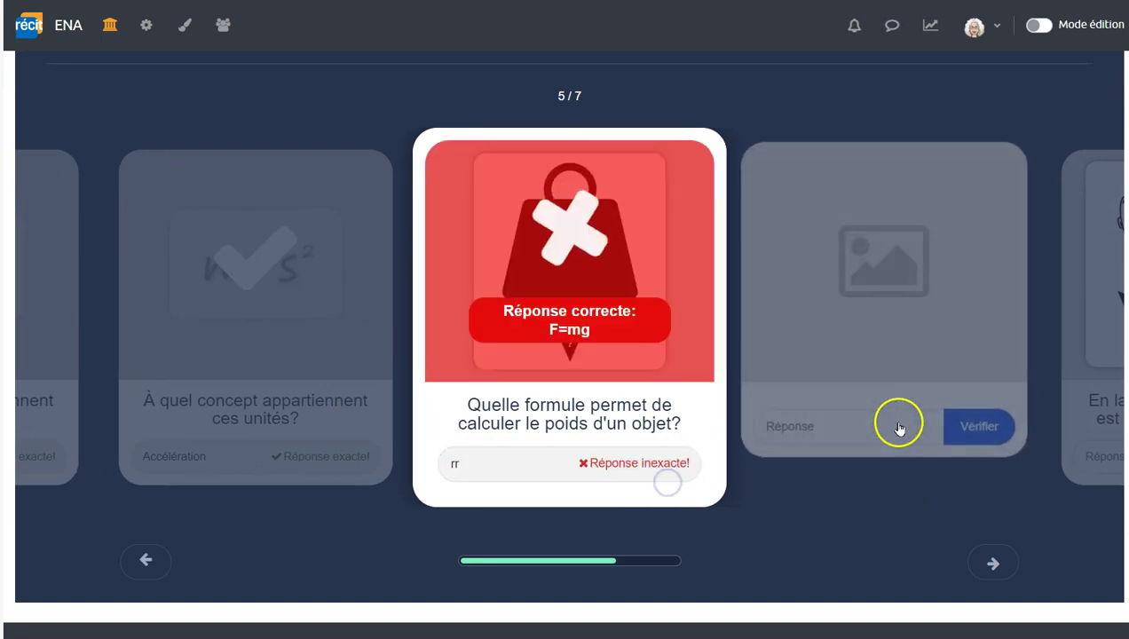
{"action": "left_click", "coordinate": [536, 462]}
{"action": "left_click", "coordinate": [661, 463]}
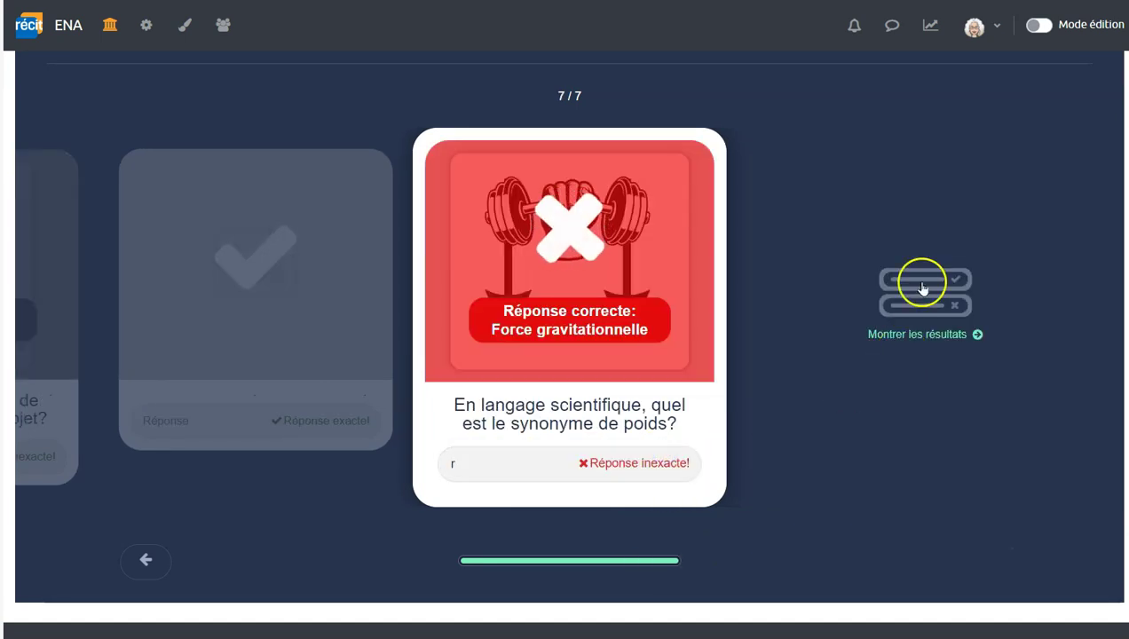
Step: Show the flashcards results and review the marking of each answer
{"action": "left_click", "coordinate": [908, 328]}
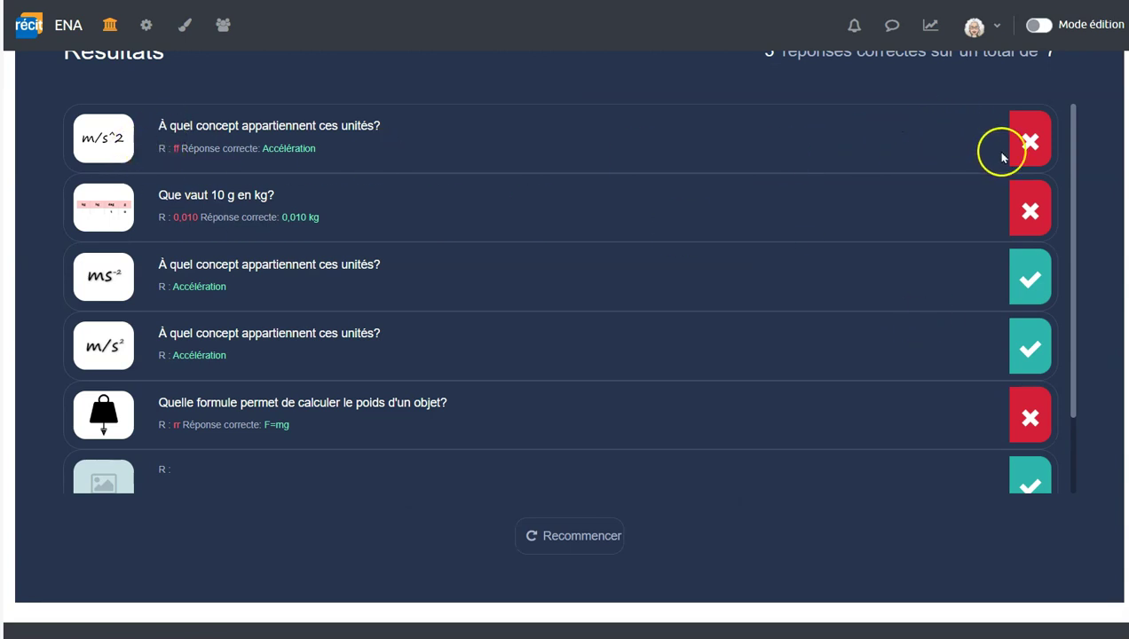
{"action": "scroll", "coordinate": [1022, 462], "scroll_direction": "down", "scroll_amount": 1}
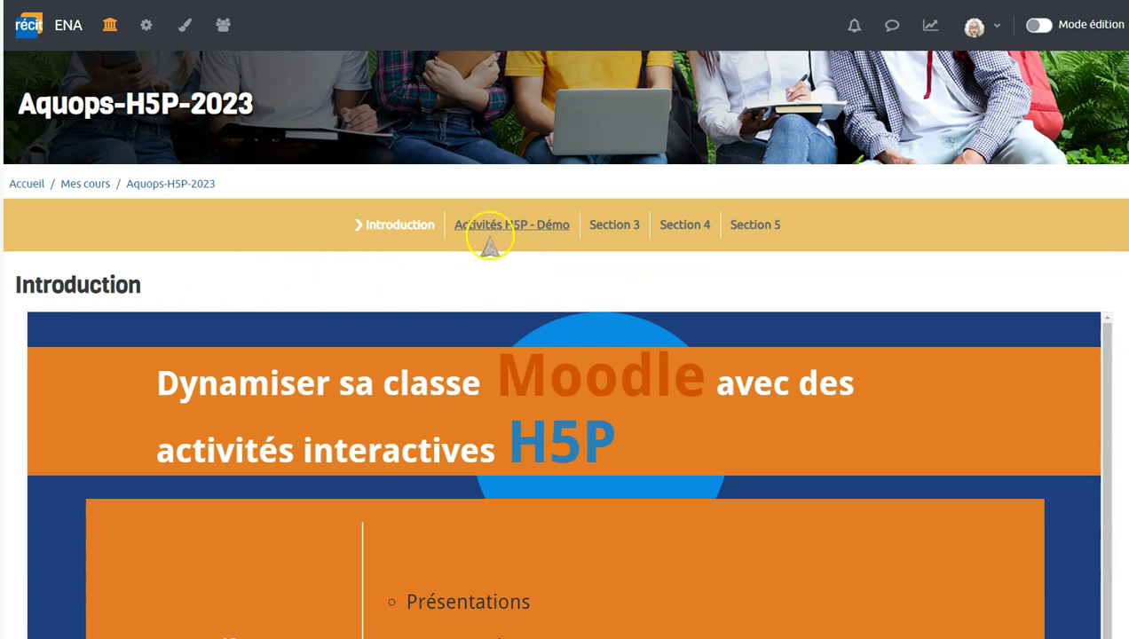
Step: Open the course section "Activités H5P - Démo" and turn on editing mode
{"action": "left_click", "coordinate": [498, 234]}
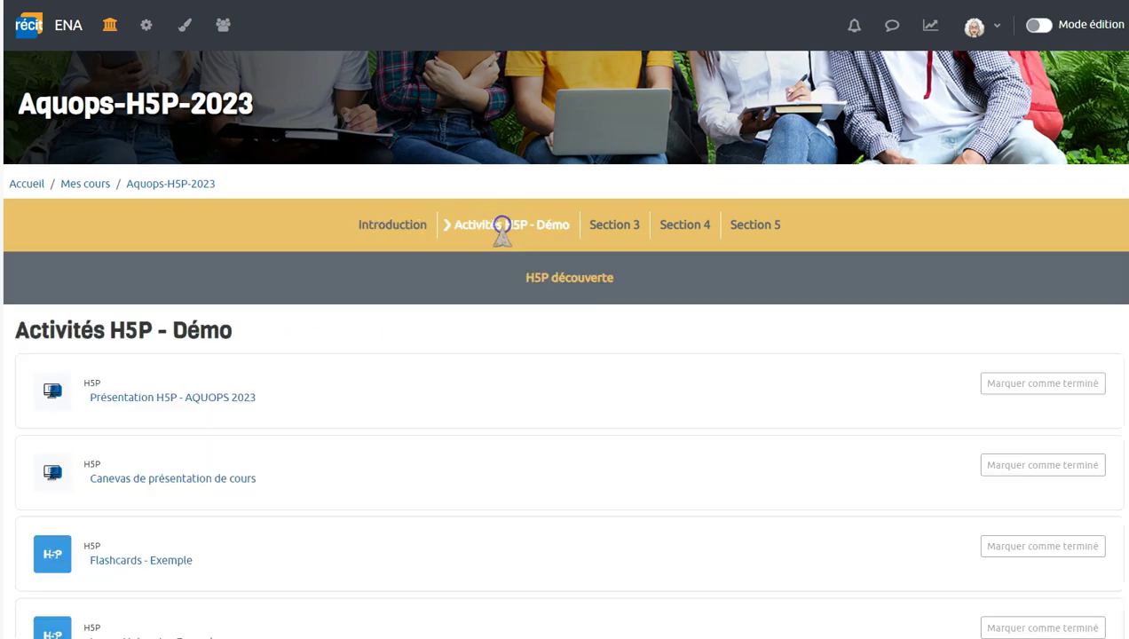
{"action": "scroll", "coordinate": [158, 366], "scroll_direction": "down", "scroll_amount": 2}
{"action": "scroll", "coordinate": [158, 365], "scroll_direction": "down", "scroll_amount": 2}
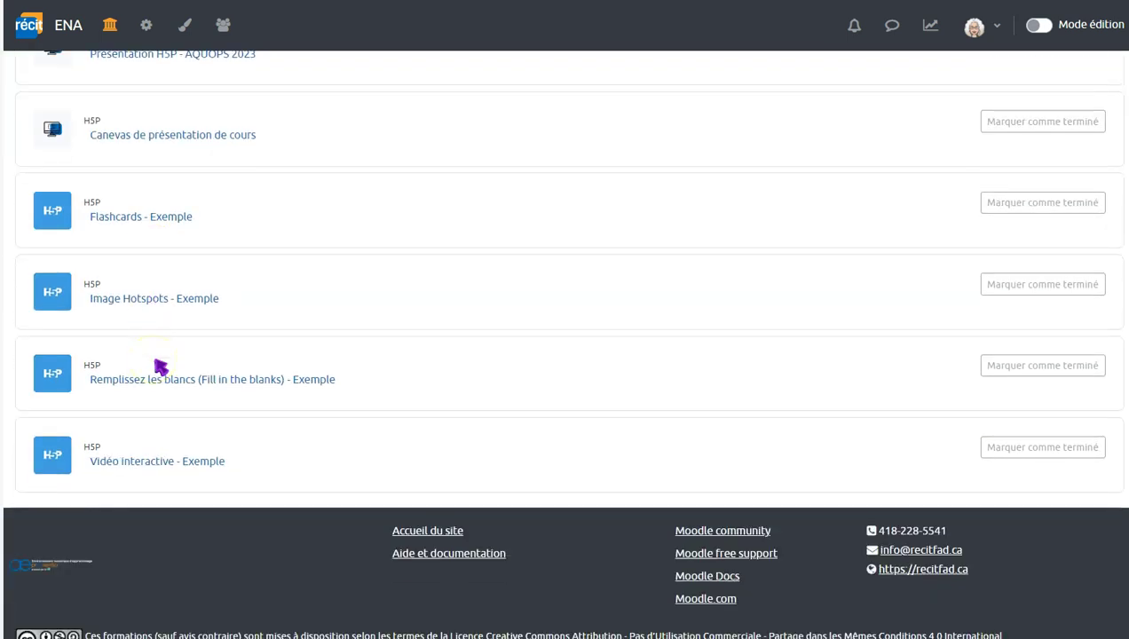
{"action": "left_click", "coordinate": [1045, 29]}
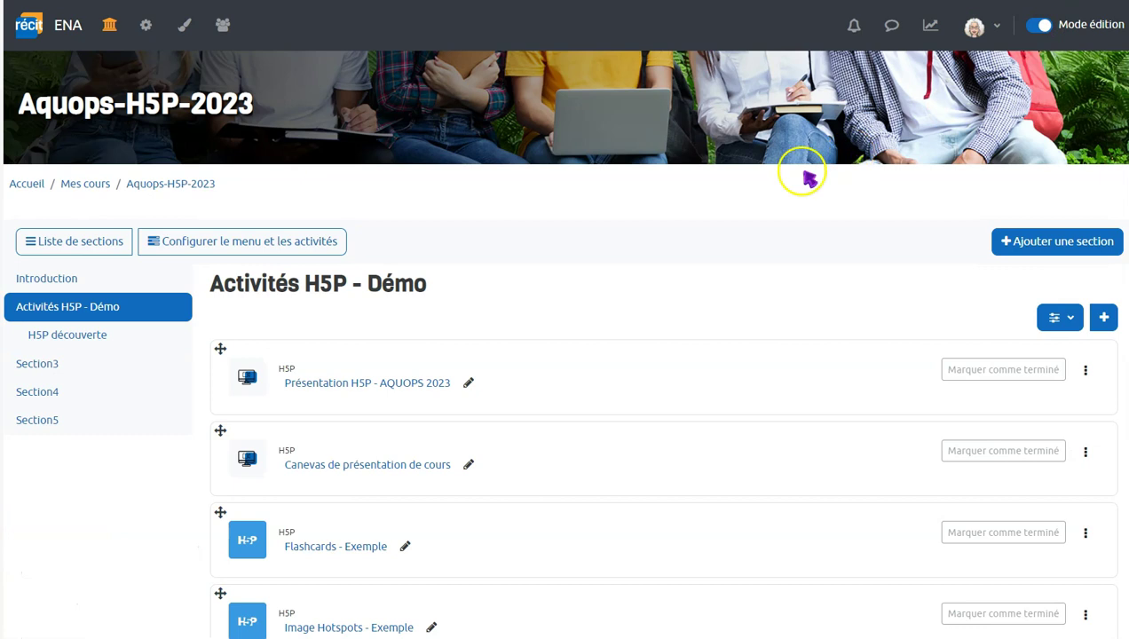
Step: Start adding a new H5P activity at the end of the section "Activités H5P - Démo"
{"action": "scroll", "coordinate": [549, 317], "scroll_direction": "down", "scroll_amount": 5}
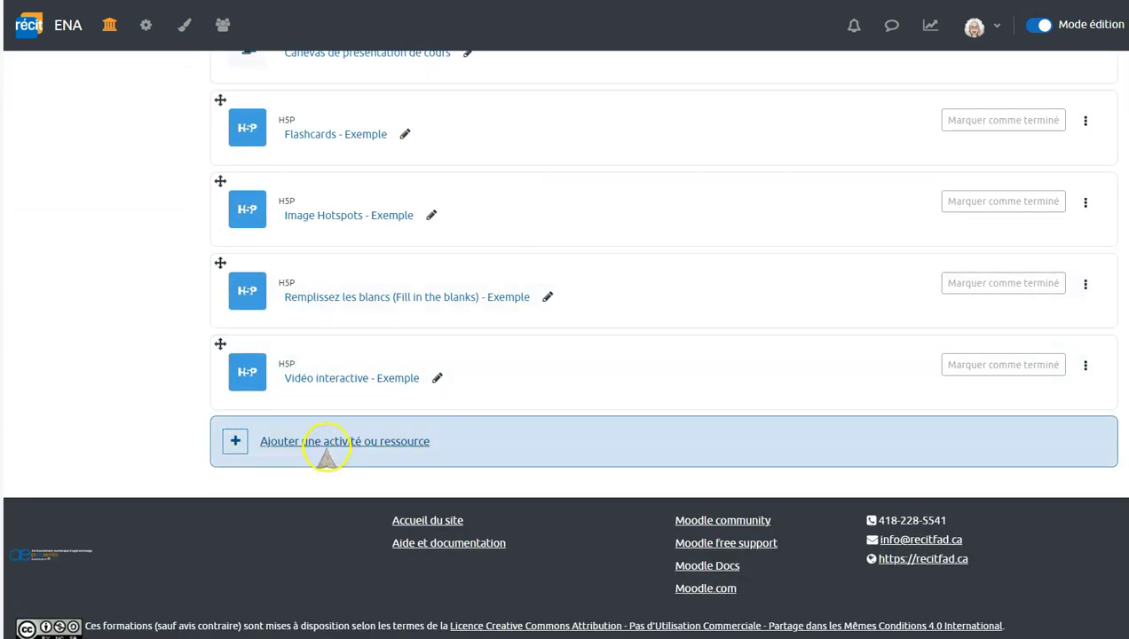
{"action": "left_click", "coordinate": [326, 442]}
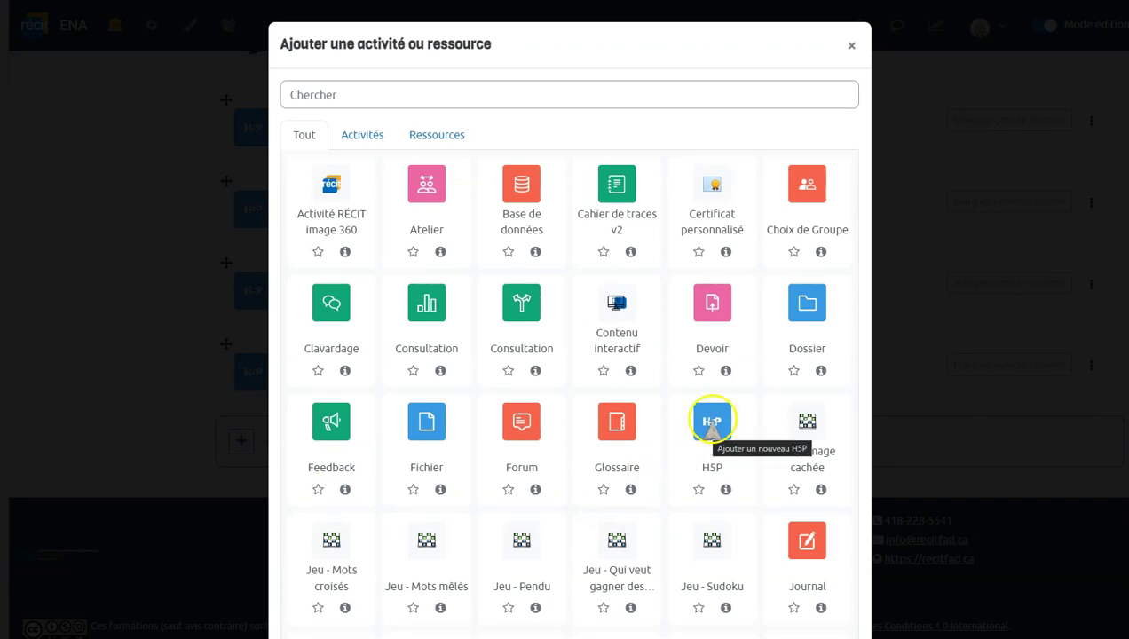
{"action": "left_click", "coordinate": [340, 259]}
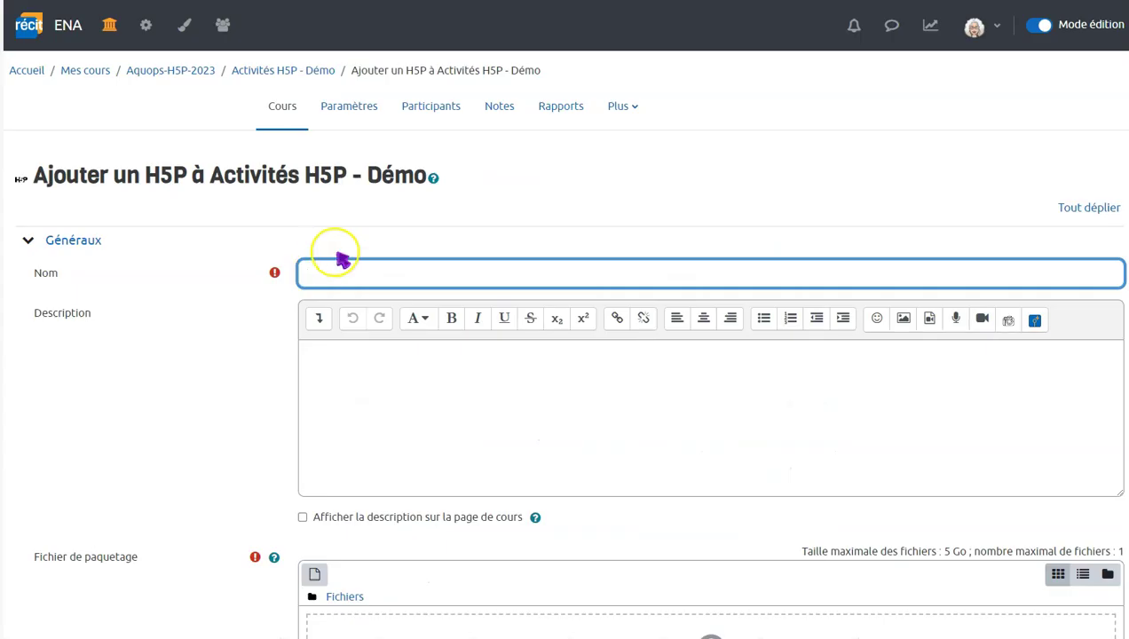
Step: Browse the course's content bank ("Banque de contenus") for the H5P activity's package file
{"action": "scroll", "coordinate": [258, 391], "scroll_direction": "down", "scroll_amount": 3}
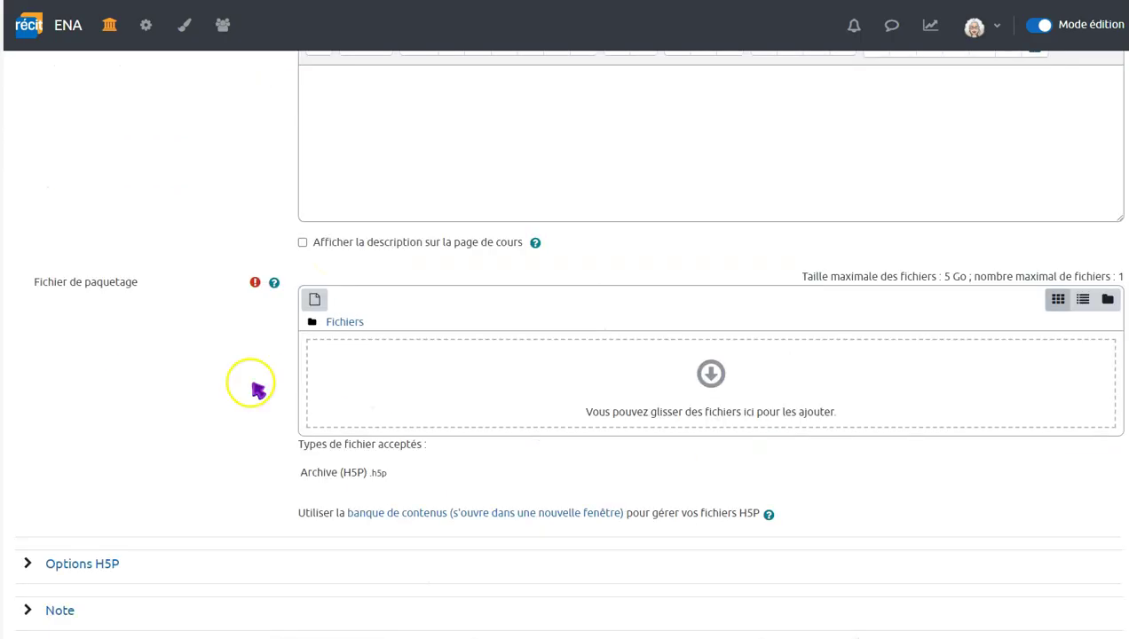
{"action": "left_click", "coordinate": [713, 375]}
{"action": "left_click", "coordinate": [330, 401]}
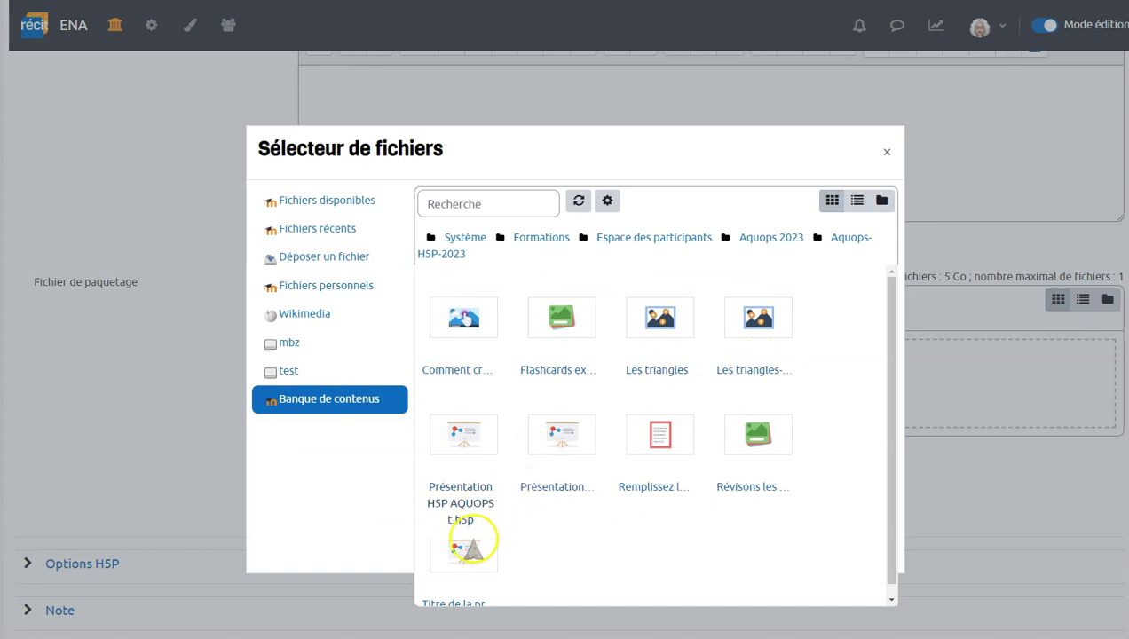
{"action": "scroll", "coordinate": [513, 315], "scroll_direction": "down", "scroll_amount": 1}
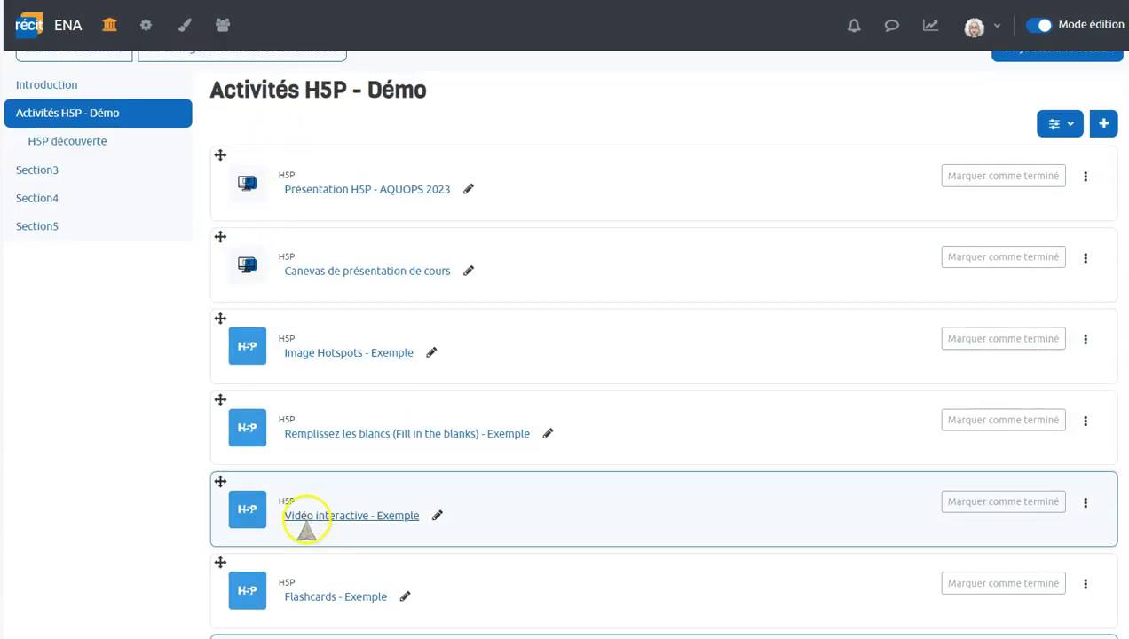
Step: Turn off editing mode and open the "Flashcards - Exemple" activity at its first card
{"action": "scroll", "coordinate": [306, 525], "scroll_direction": "down", "scroll_amount": 3}
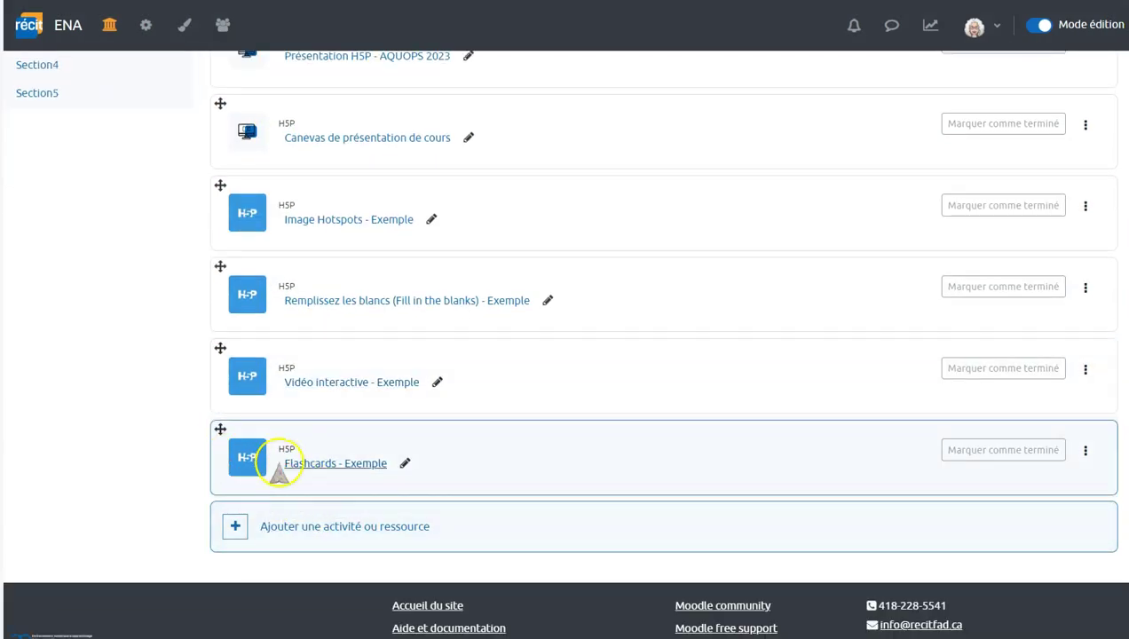
{"action": "left_click", "coordinate": [1038, 25]}
{"action": "scroll", "coordinate": [297, 403], "scroll_direction": "down", "scroll_amount": 4}
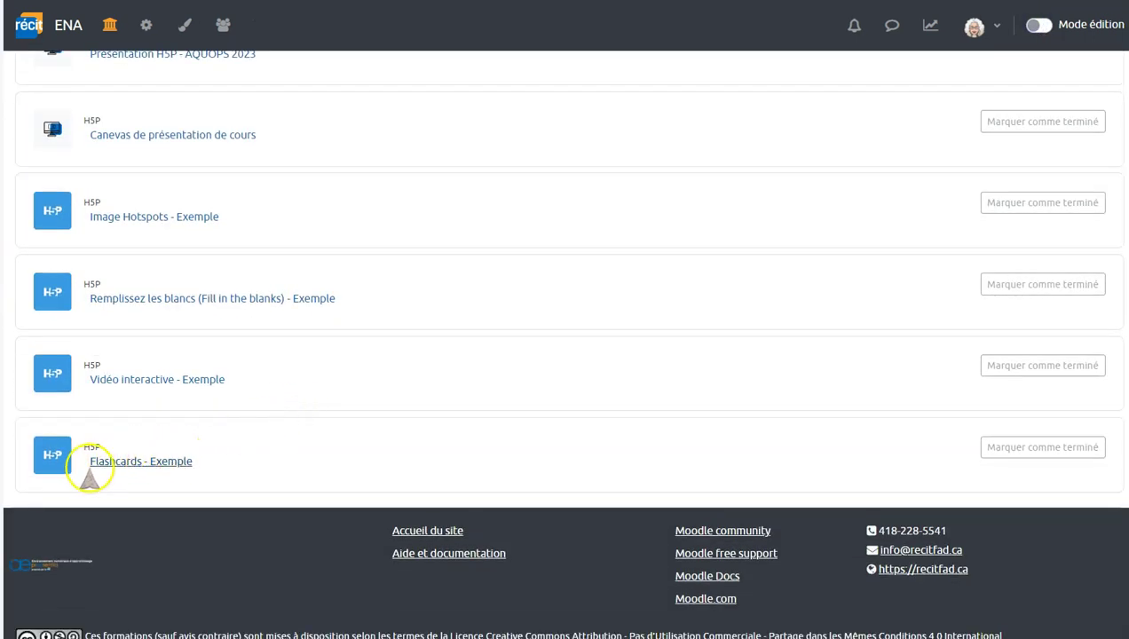
{"action": "left_click", "coordinate": [107, 460]}
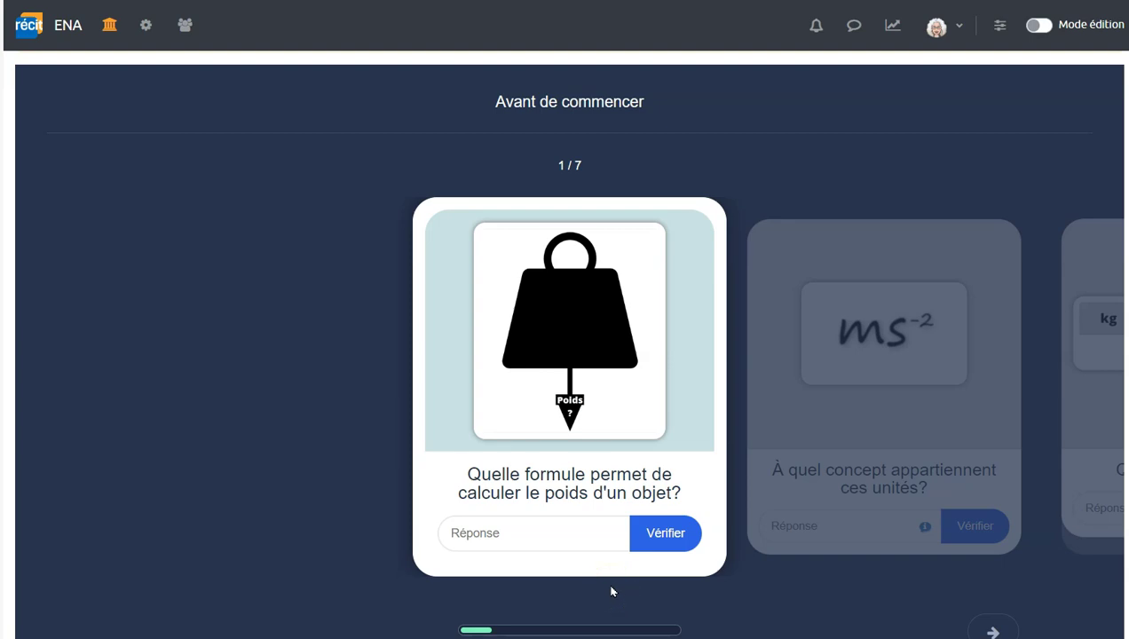
{"action": "left_click", "coordinate": [639, 536]}
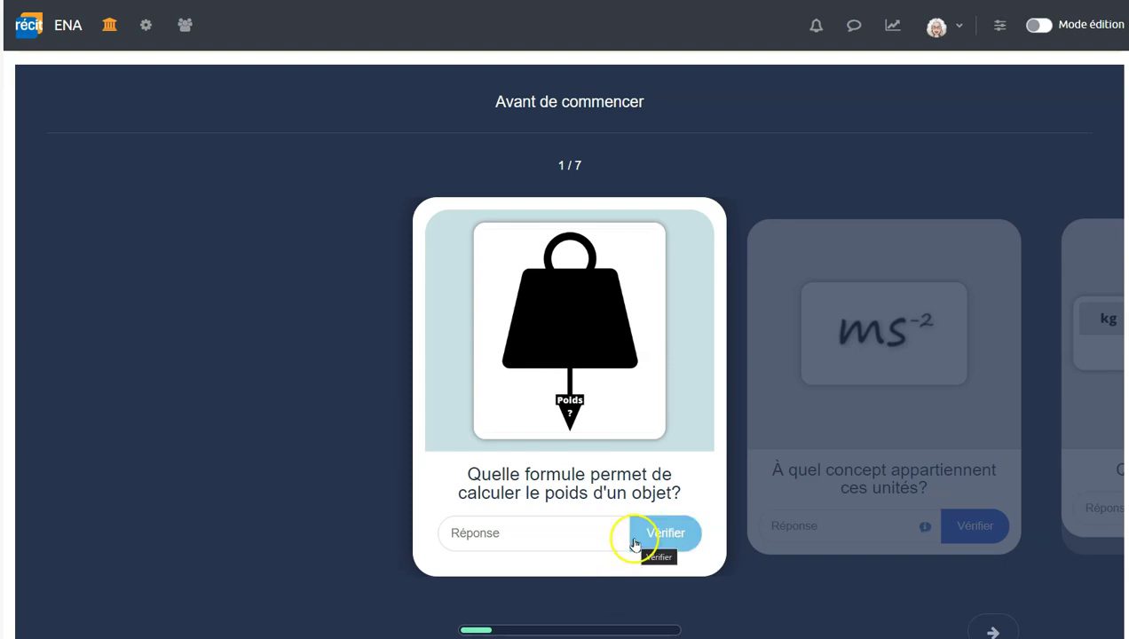